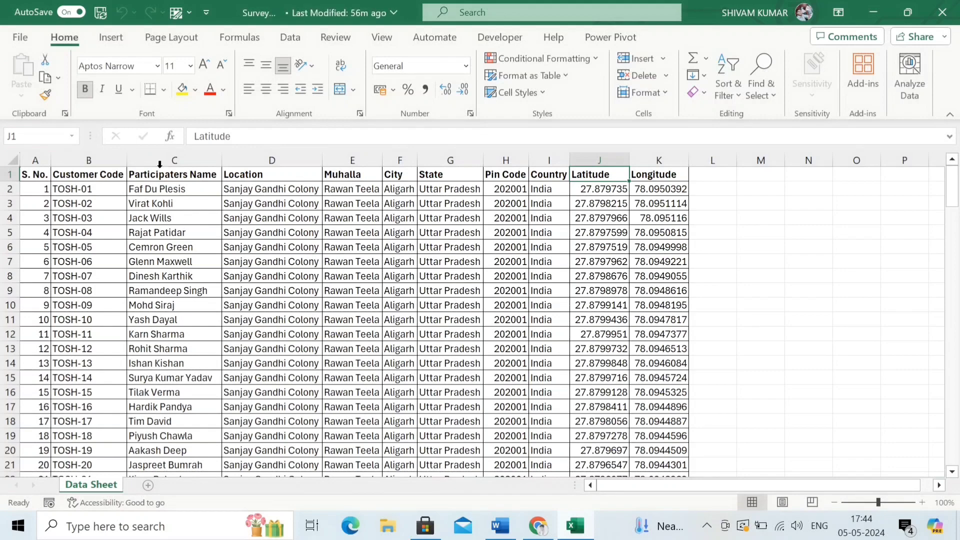
# Review the Latitude and Longitude columns in the data sheet and close the Survey Data workbook.
pyautogui.rightClick(654, 227)
pyautogui.click(596, 177)
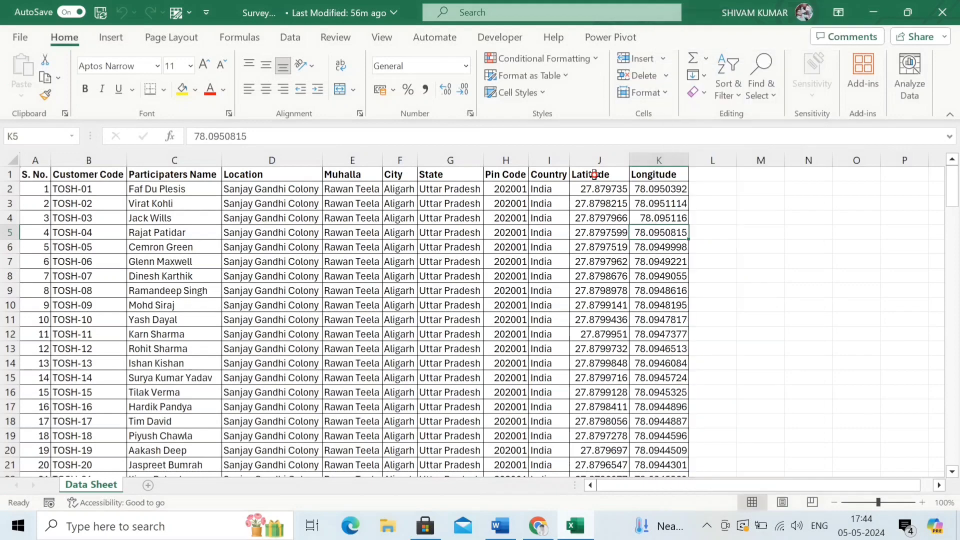
pyautogui.click(594, 174)
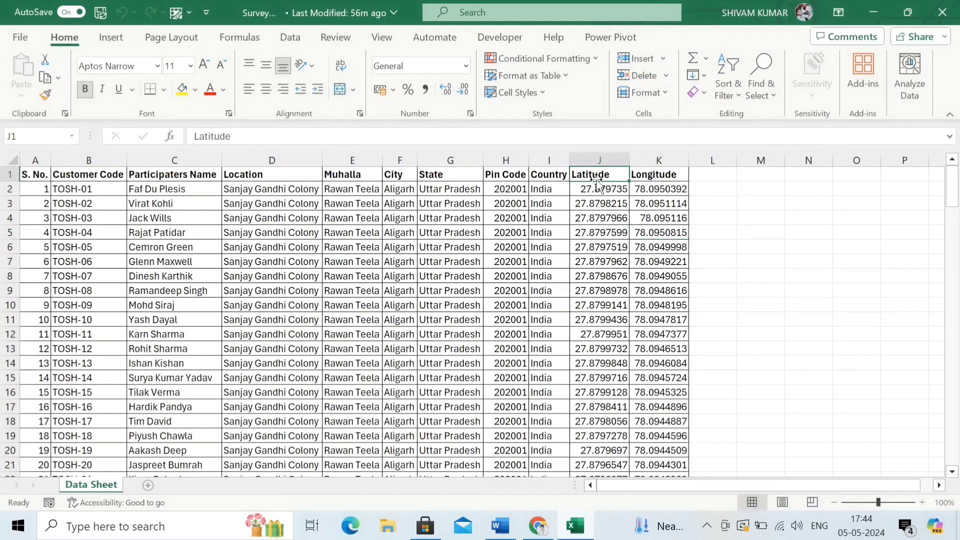
pyautogui.moveTo(642, 176); pyautogui.dragTo(599, 175)
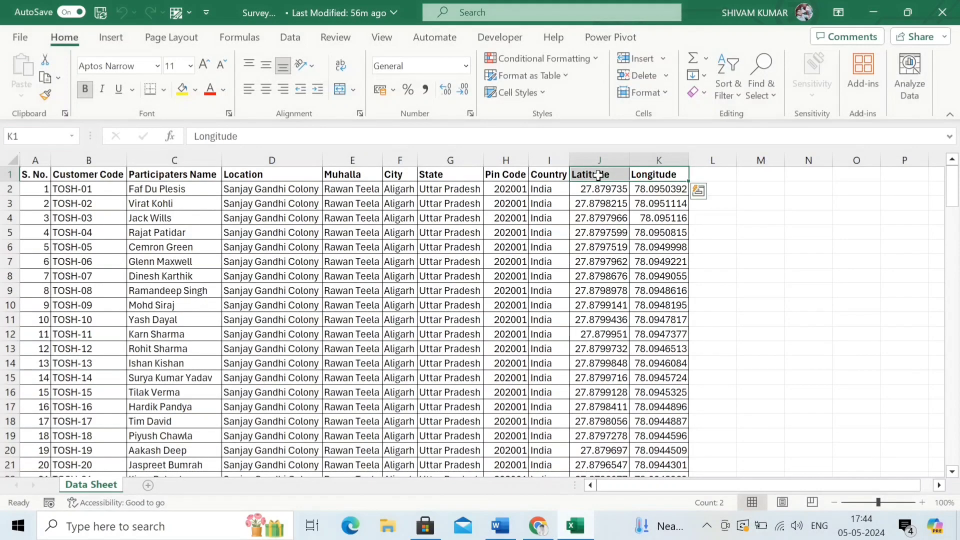
pyautogui.click(584, 257)
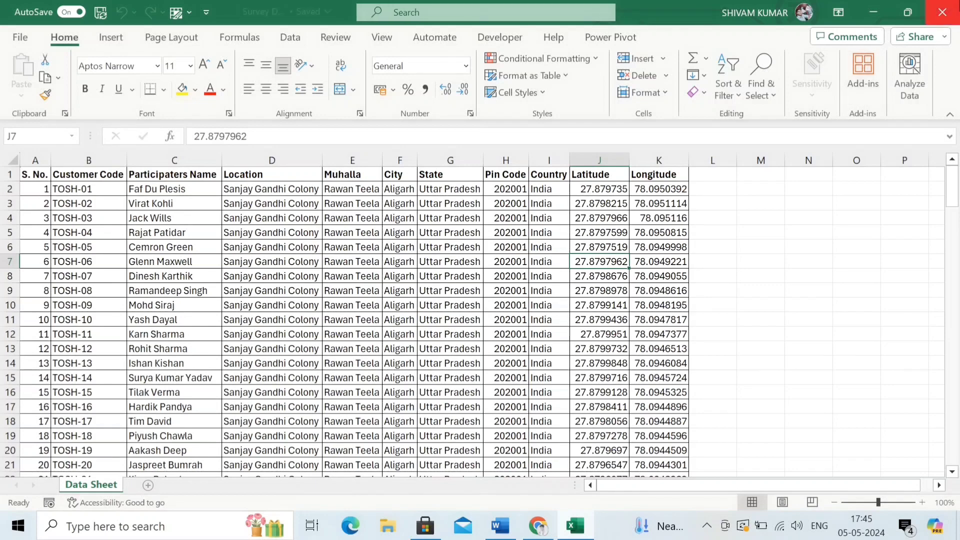
pyautogui.click(942, 12)
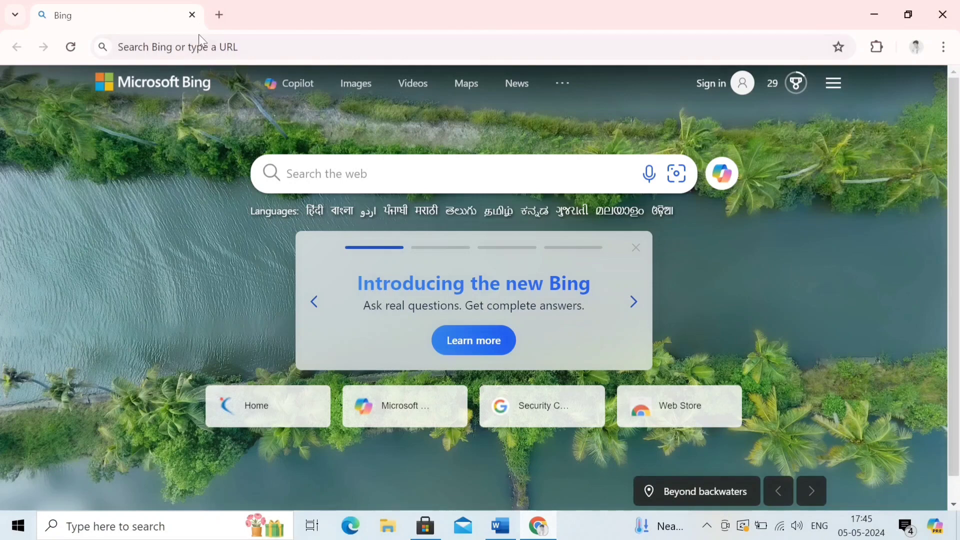
# Switch to Chrome, search the web for "my google map" and open Google My Maps from its About page.
pyautogui.click(205, 50)
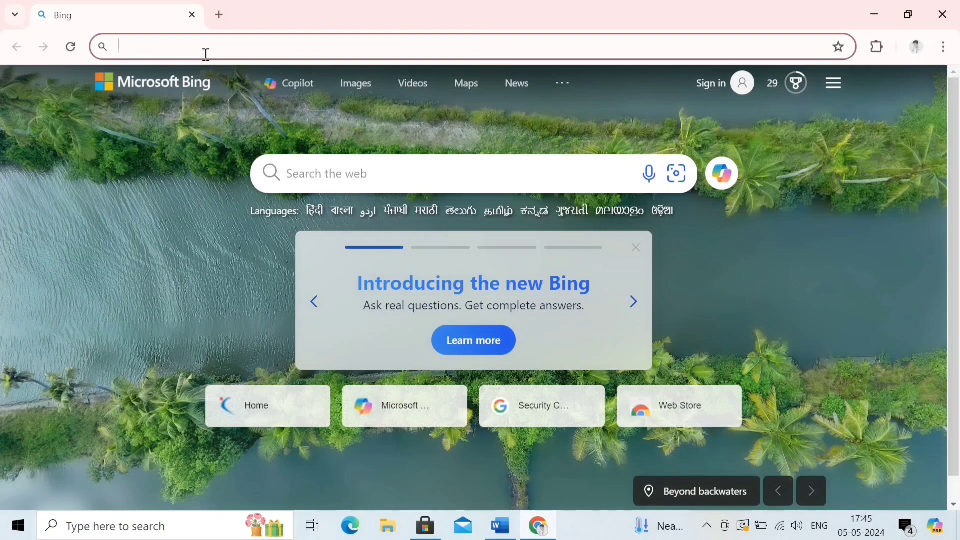
pyautogui.write('my goog')
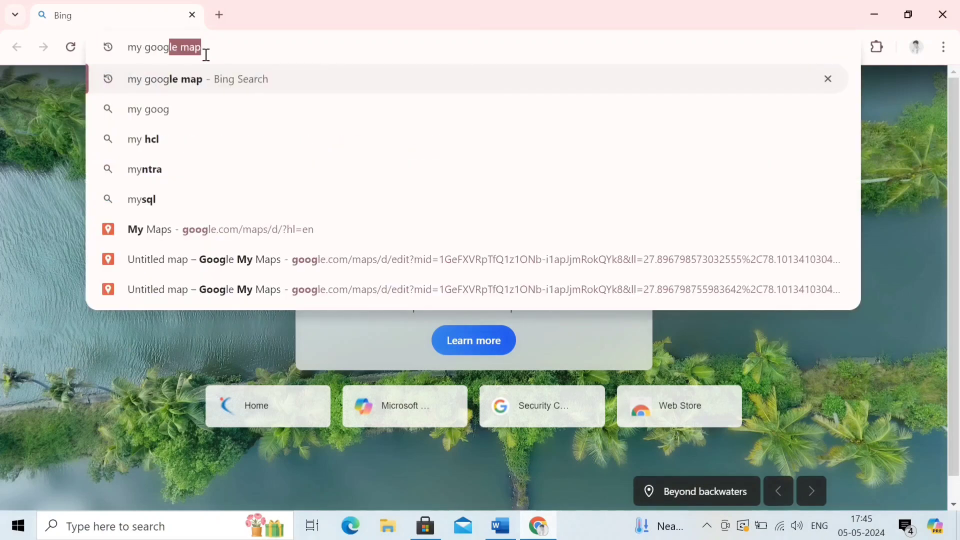
pyautogui.write('le map')
pyautogui.press('Return')
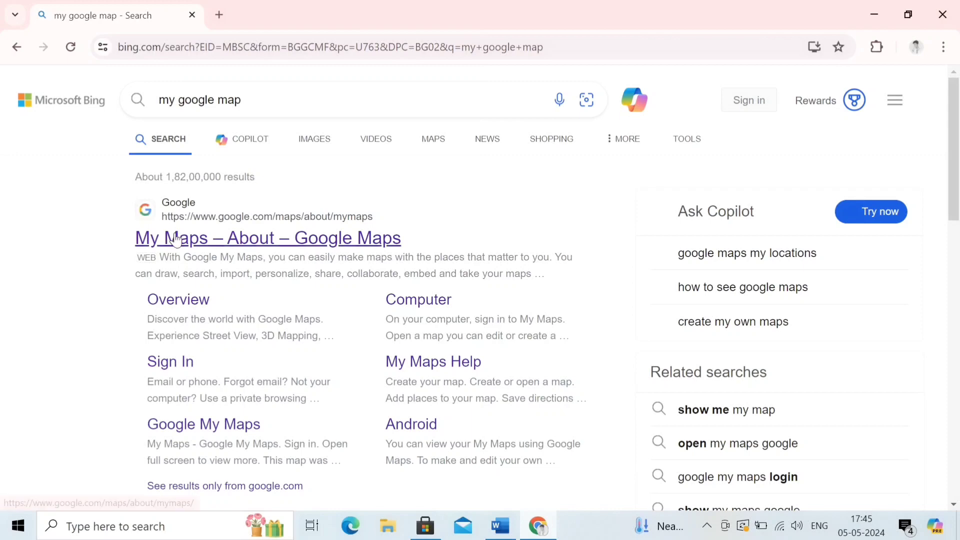
pyautogui.click(176, 239)
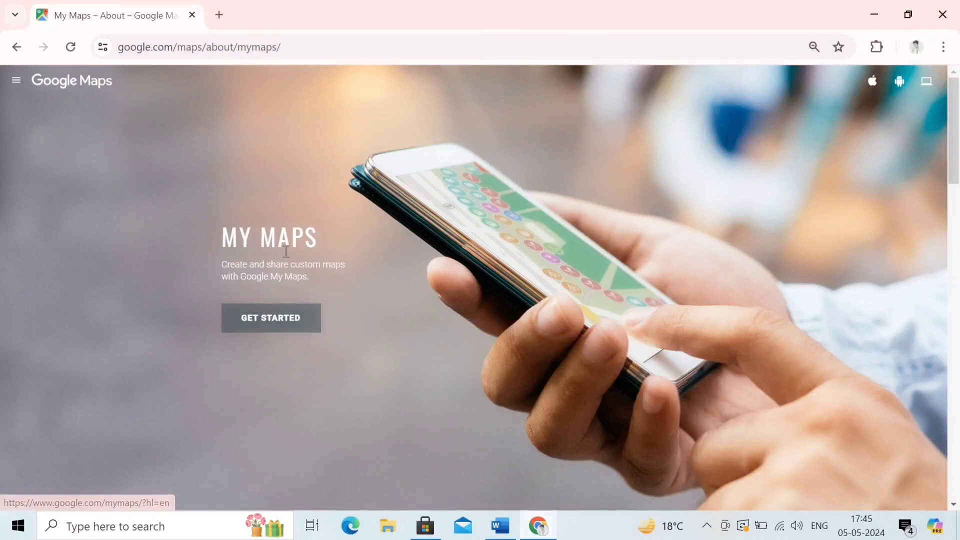
pyautogui.click(277, 325)
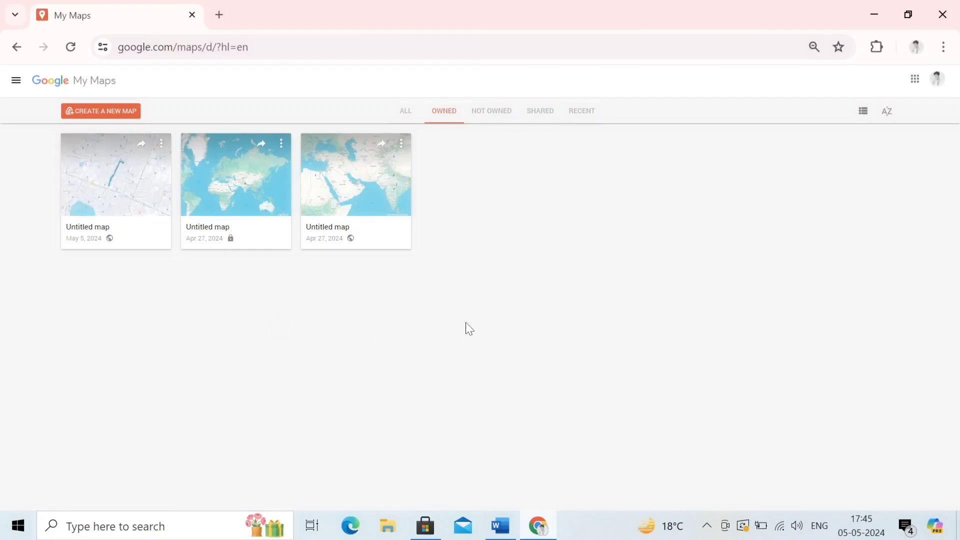
# Create a new map in Google My Maps, accepting the upload of its metadata to Drive.
pyautogui.hotkey('ctrl', '+')
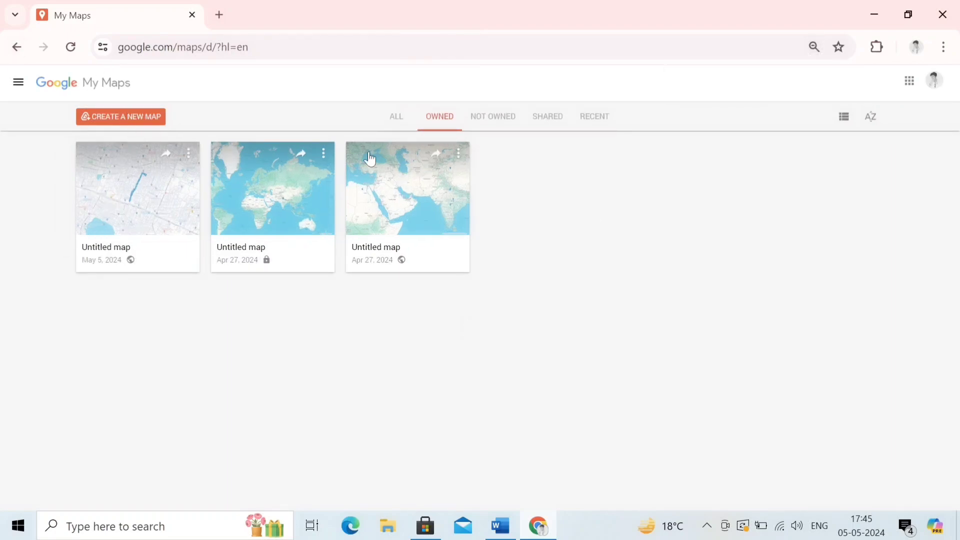
pyautogui.click(128, 120)
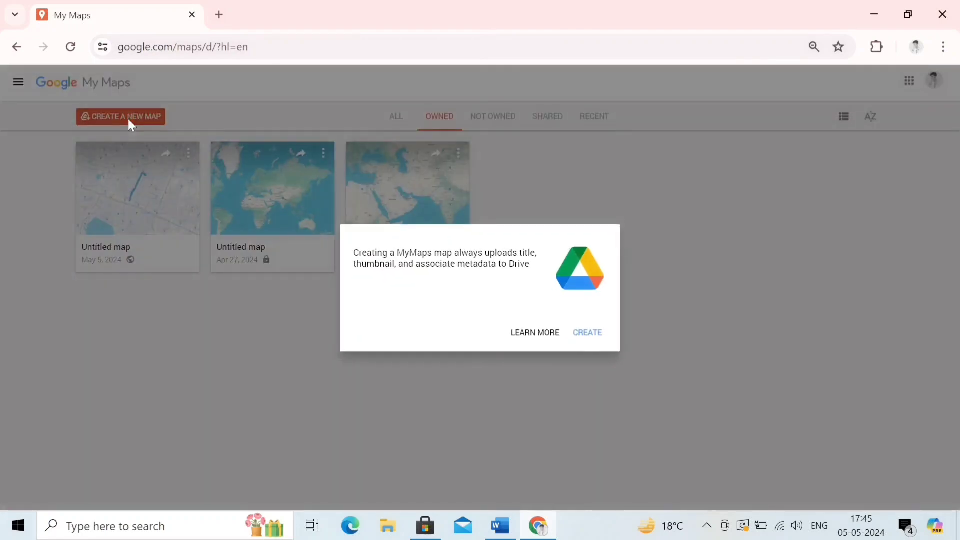
pyautogui.click(592, 331)
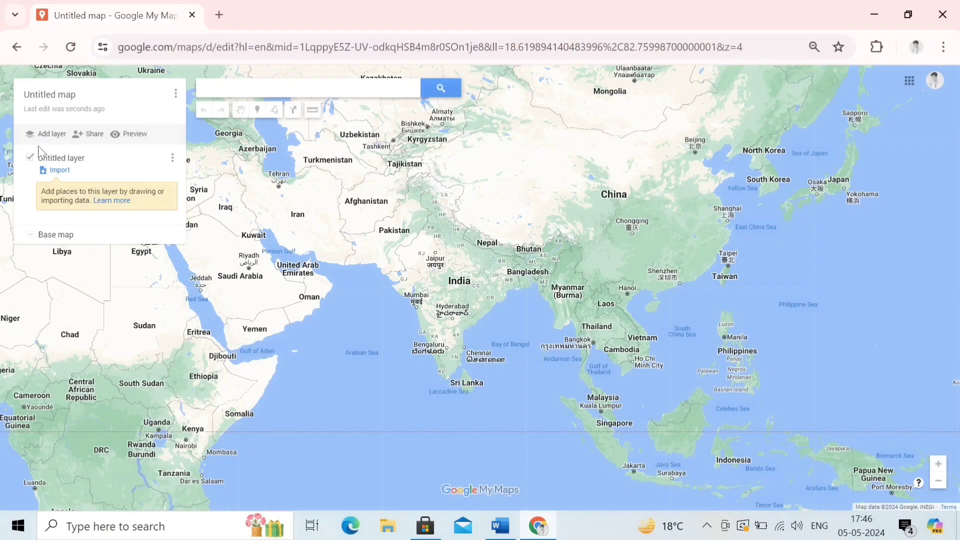
# Import the Survey Data Excel file from the Desktop into the untitled layer.
pyautogui.click(60, 173)
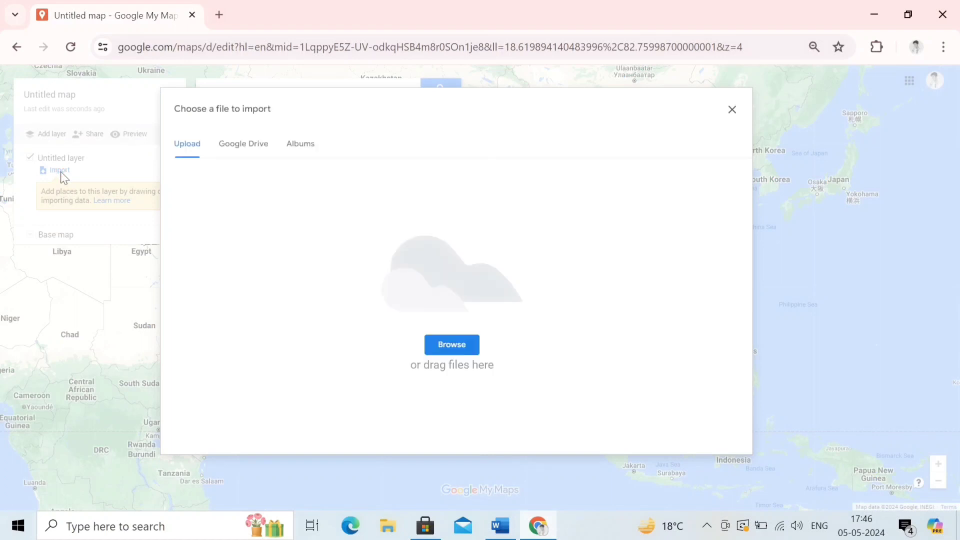
pyautogui.click(460, 348)
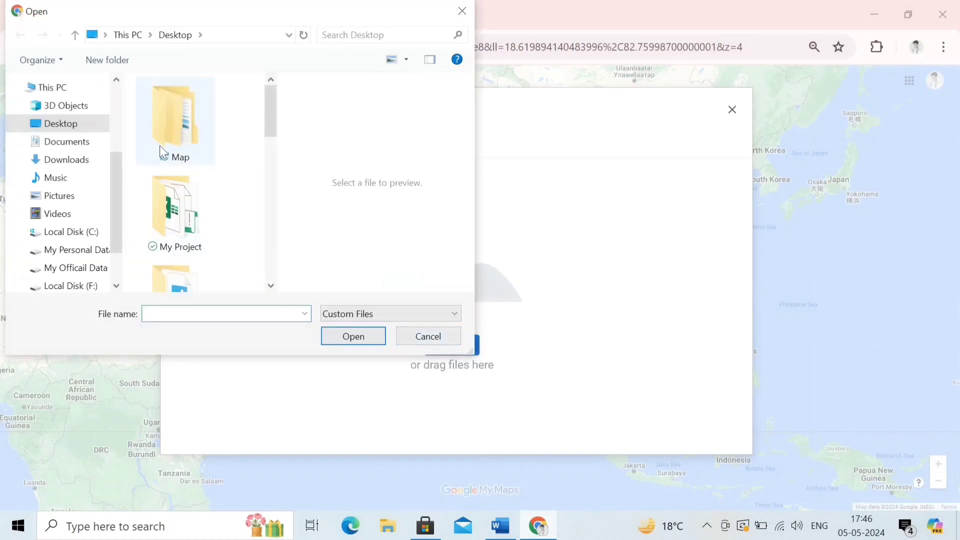
pyautogui.moveTo(270, 129); pyautogui.dragTo(271, 266)
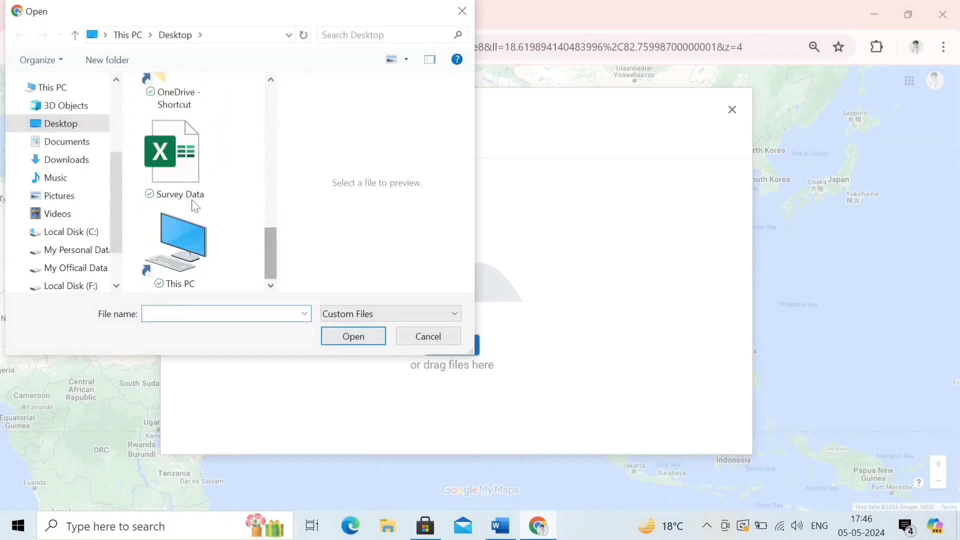
pyautogui.click(180, 178)
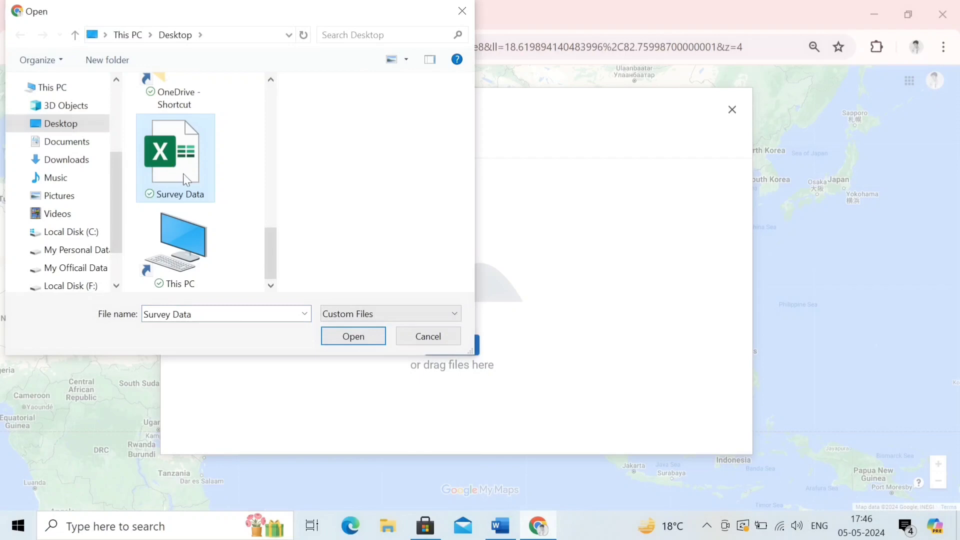
pyautogui.click(353, 336)
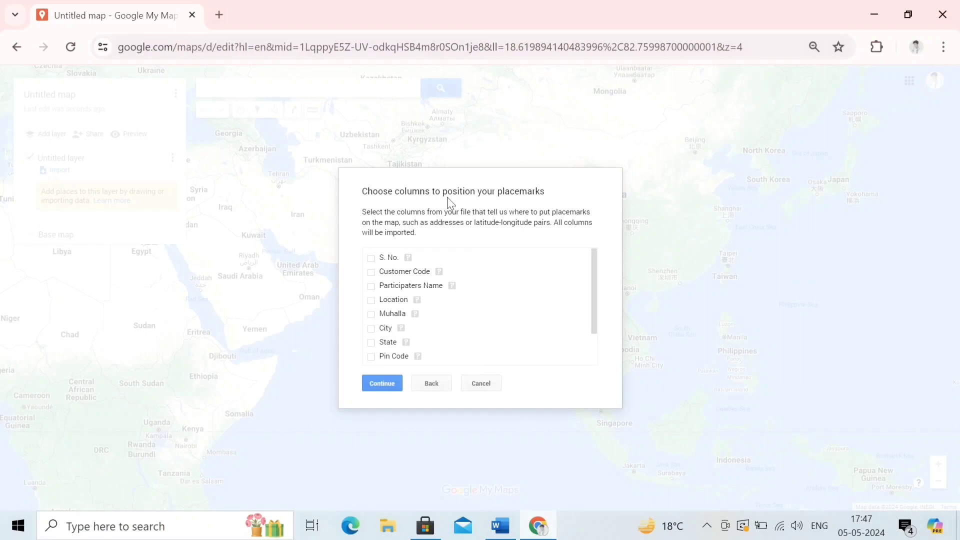
# Position the placemarks by the Latitude and Longitude columns and title the markers with the Participaters Name column.
pyautogui.scroll(-2, 488, 330)
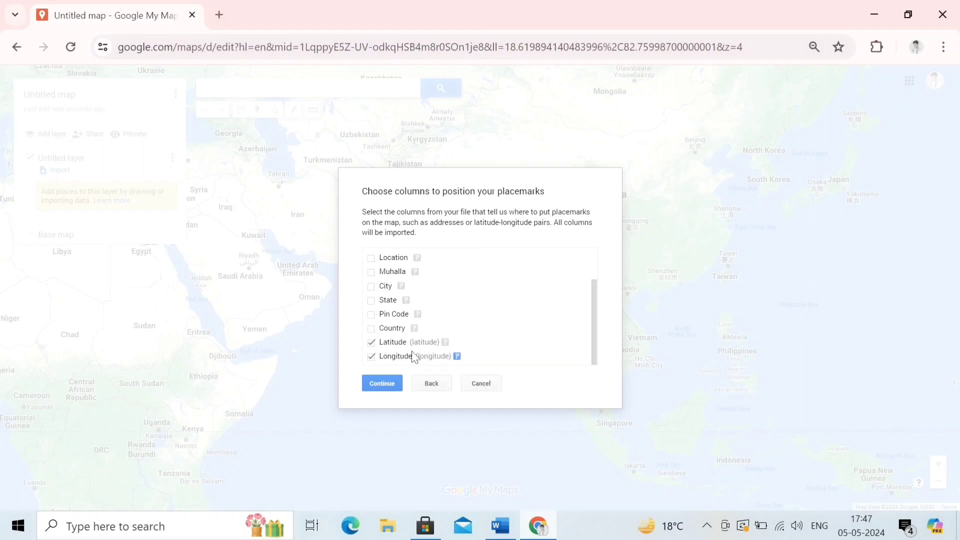
pyautogui.click(389, 390)
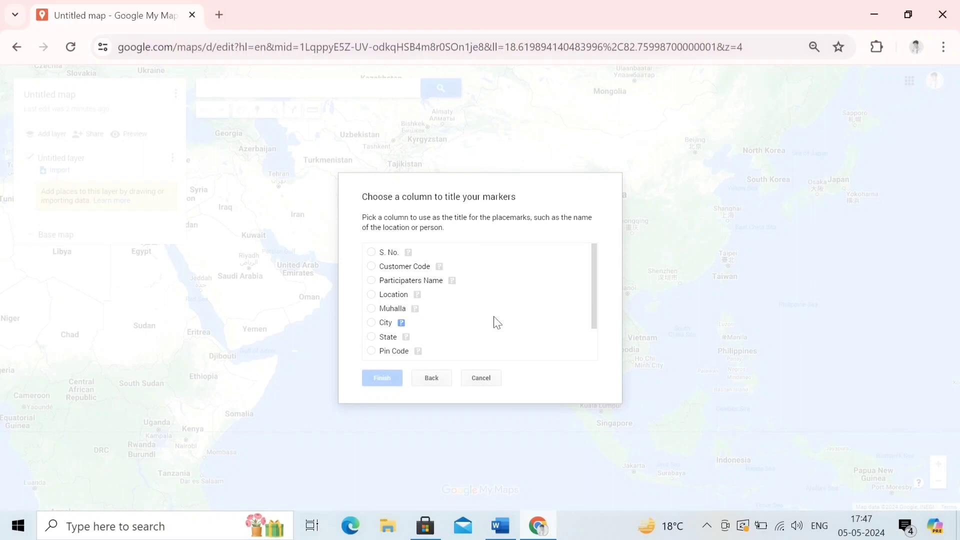
pyautogui.click(371, 280)
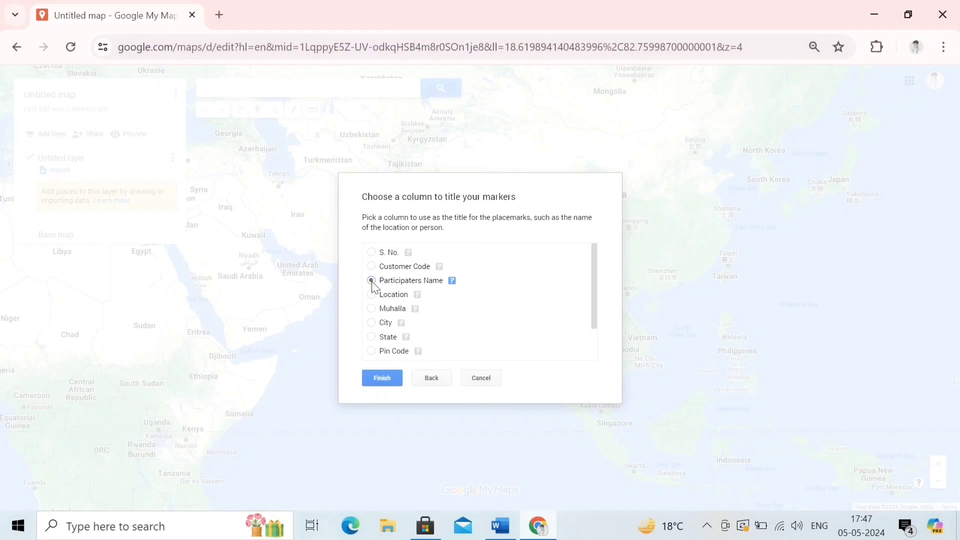
pyautogui.click(382, 383)
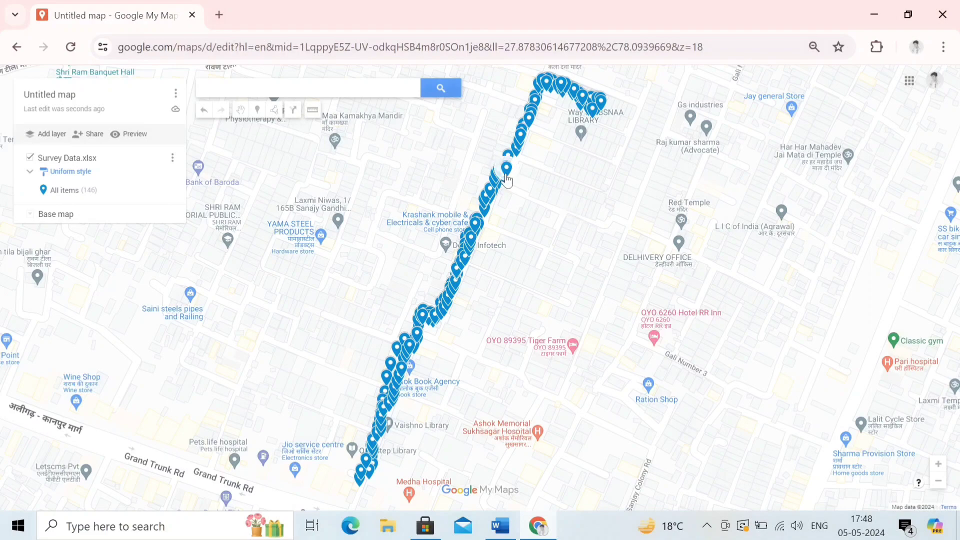
# Examine the imported placemarks up close along the whole surveyed road.
pyautogui.moveTo(574, 197)
pyautogui.mouseDown()
pyautogui.moveTo(659, 258)
pyautogui.moveTo(707, 279)
pyautogui.mouseUp()
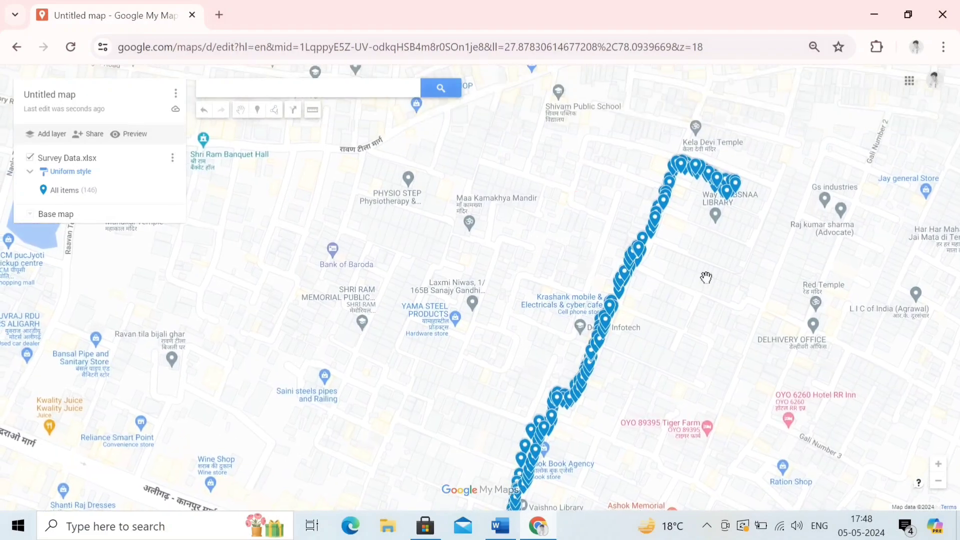
pyautogui.moveTo(658, 255); pyautogui.dragTo(330, 215)
pyautogui.doubleClick(354, 200)
pyautogui.doubleClick(329, 194)
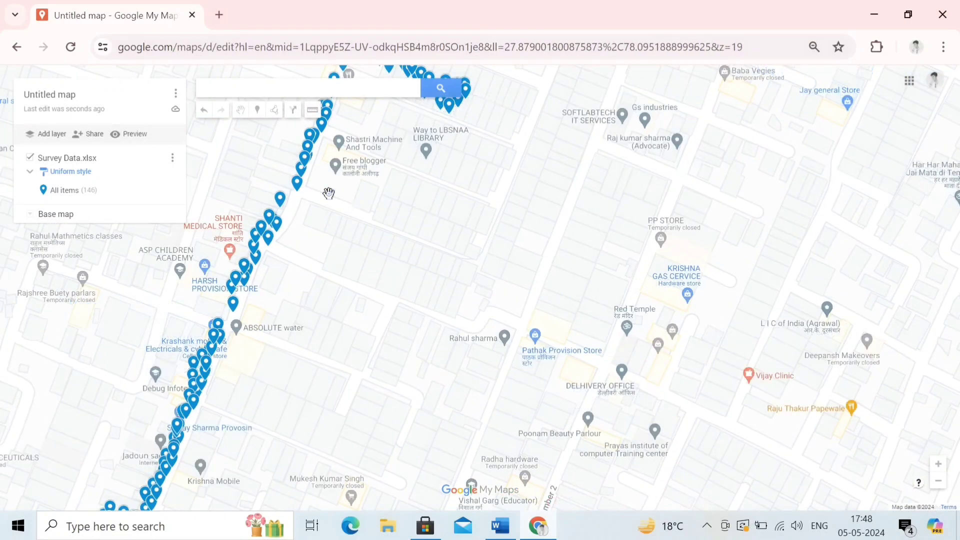
pyautogui.moveTo(334, 205); pyautogui.dragTo(294, 427)
pyautogui.moveTo(430, 311); pyautogui.dragTo(422, 351)
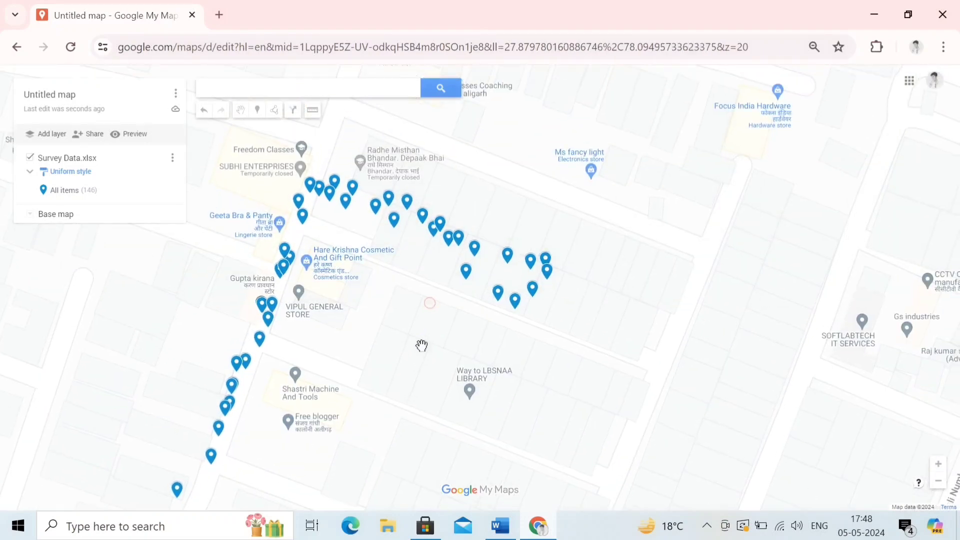
pyautogui.moveTo(323, 227); pyautogui.dragTo(459, 198)
pyautogui.moveTo(429, 347); pyautogui.dragTo(452, 290)
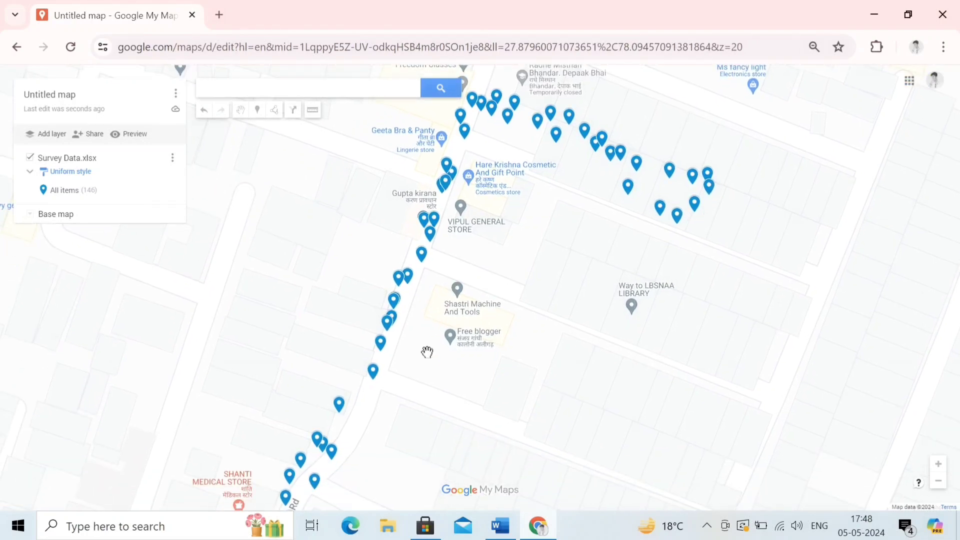
pyautogui.moveTo(409, 377); pyautogui.dragTo(465, 221)
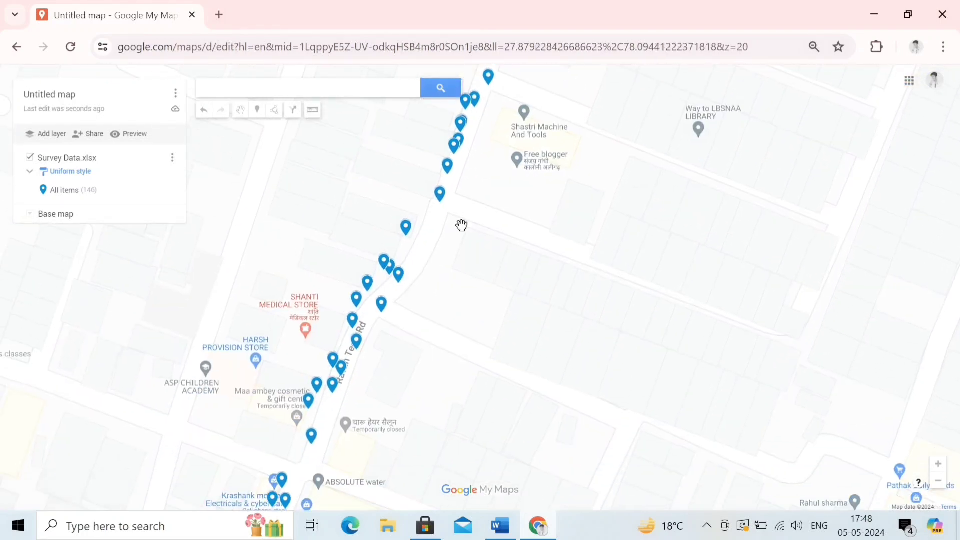
pyautogui.moveTo(424, 295); pyautogui.dragTo(497, 175)
pyautogui.moveTo(429, 317); pyautogui.dragTo(506, 220)
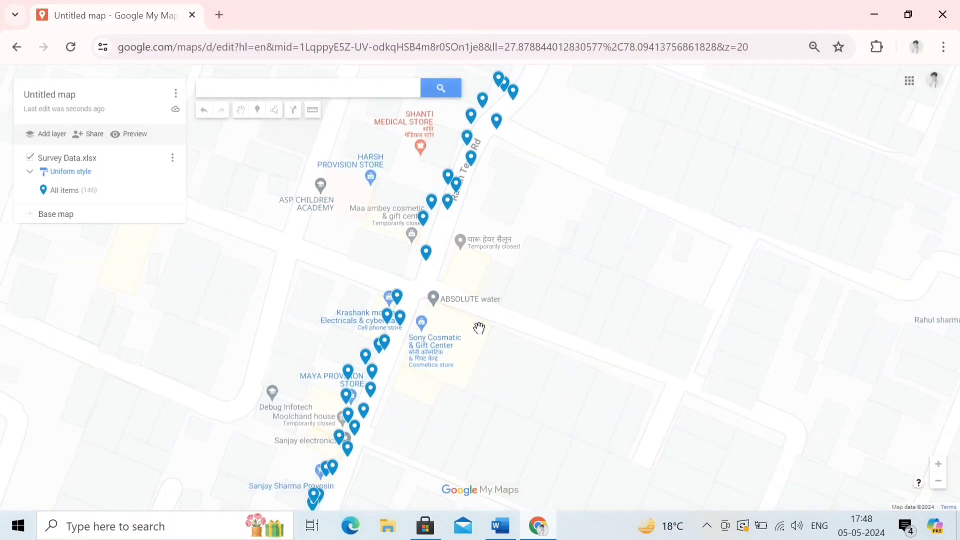
pyautogui.moveTo(478, 327); pyautogui.dragTo(557, 122)
pyautogui.moveTo(512, 256); pyautogui.dragTo(431, 357)
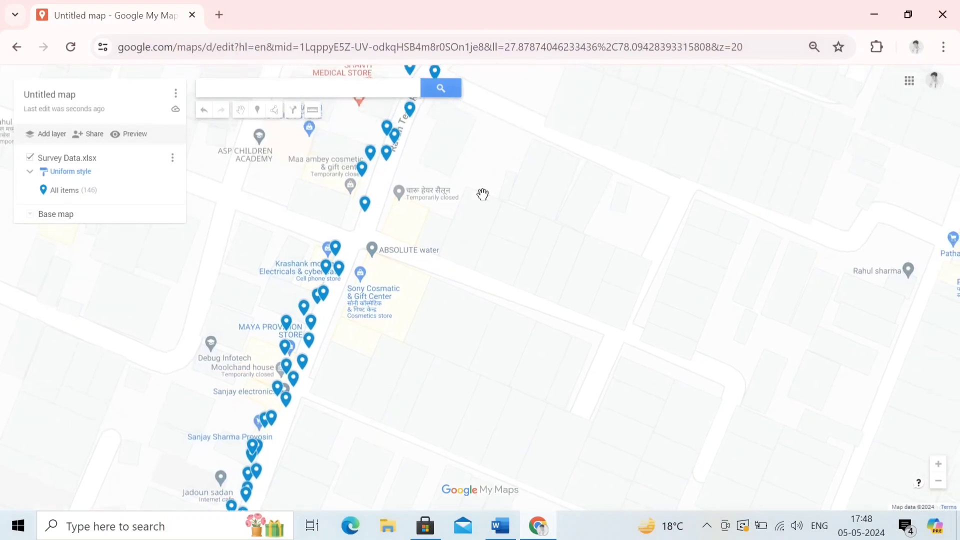
pyautogui.moveTo(488, 171); pyautogui.dragTo(376, 350)
pyautogui.moveTo(456, 186); pyautogui.dragTo(310, 417)
pyautogui.moveTo(384, 278); pyautogui.dragTo(294, 378)
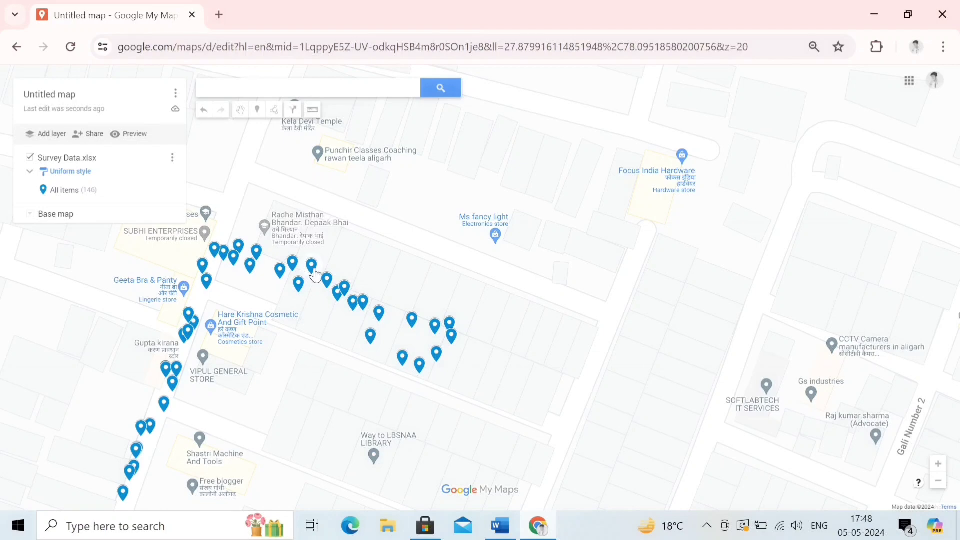
# View the survey details of a placemark in the northern row, then dismiss them and return to the markers.
pyautogui.click(310, 267)
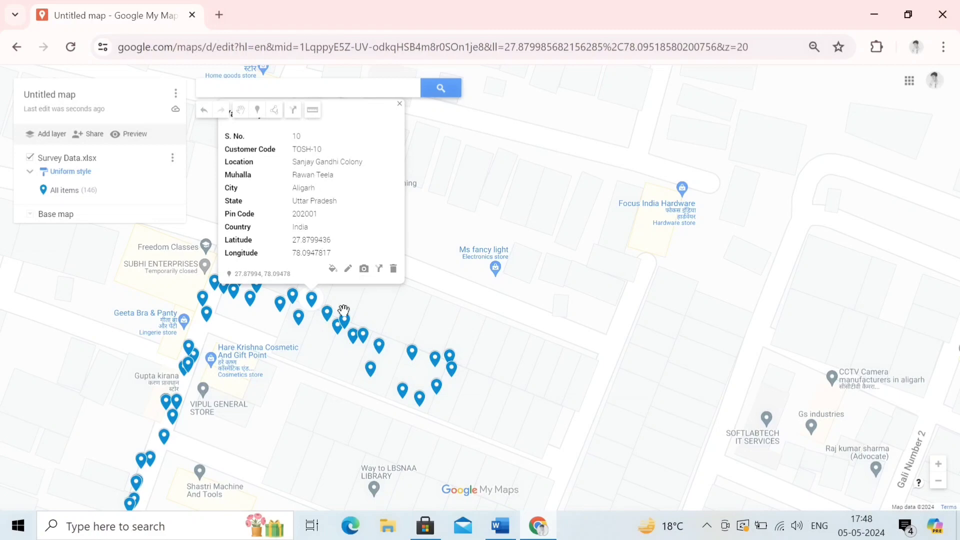
pyautogui.moveTo(429, 283); pyautogui.dragTo(438, 335)
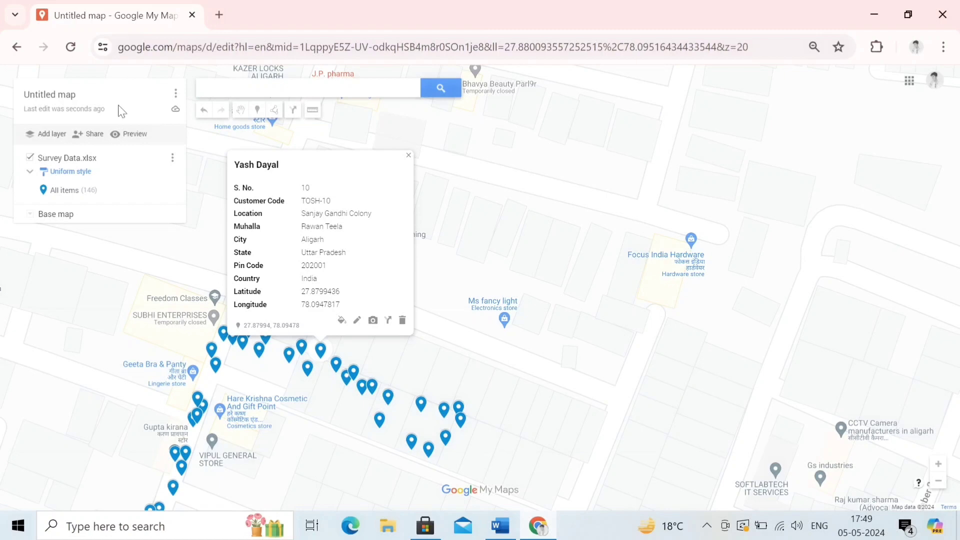
pyautogui.click(155, 320)
pyautogui.moveTo(463, 369); pyautogui.dragTo(481, 303)
pyautogui.moveTo(360, 419); pyautogui.dragTo(434, 304)
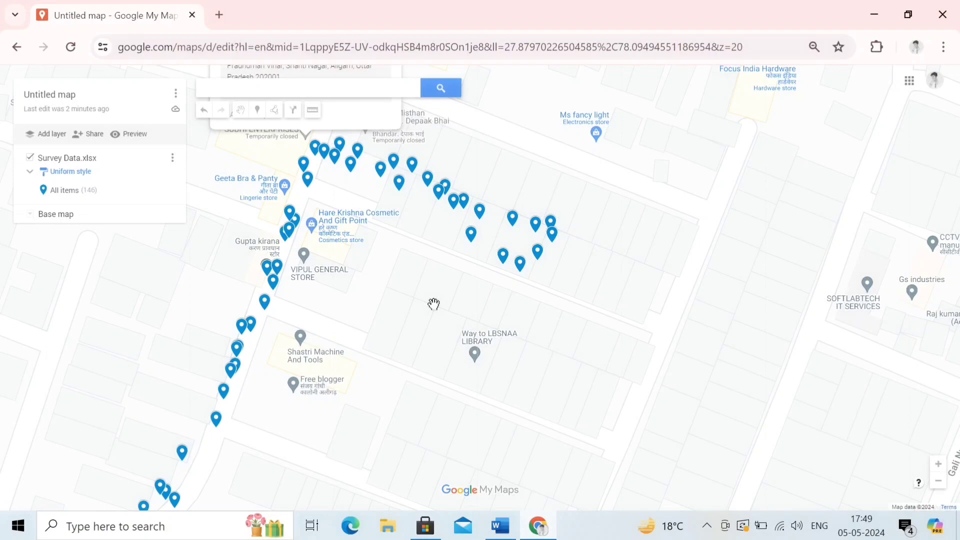
# Start sharing the map, giving it the title "Fist Gogle Map" and the description "ABC".
pyautogui.click(95, 139)
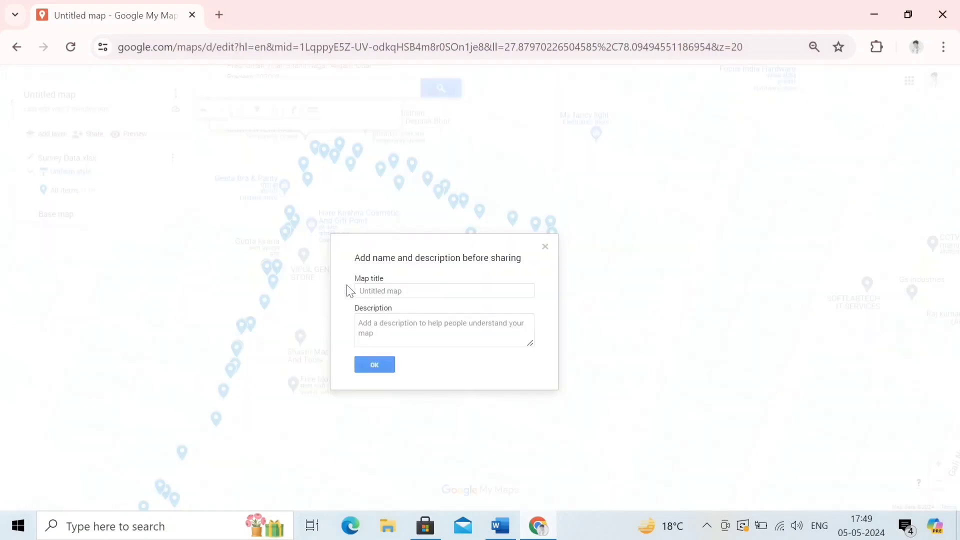
pyautogui.click(405, 293)
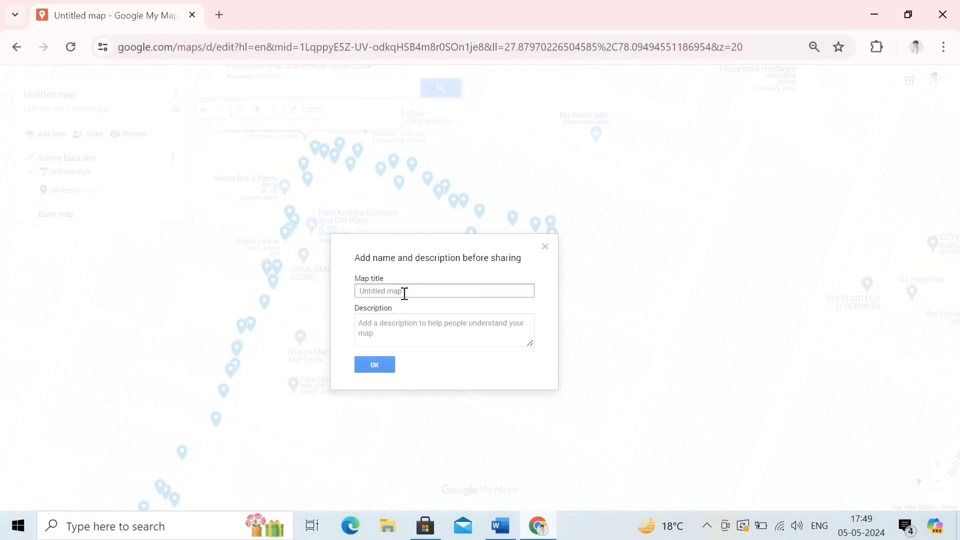
pyautogui.write('F')
pyautogui.press('BackSpace')
pyautogui.write('Fist Gogle Map')
pyautogui.press('BackSpace')
pyautogui.press('BackSpace')
pyautogui.press('BackSpace')
pyautogui.press('BackSpace')
pyautogui.press('BackSpace')
pyautogui.press('BackSpace')
pyautogui.write('gle Map')
pyautogui.click(396, 323)
pyautogui.write('ABC')
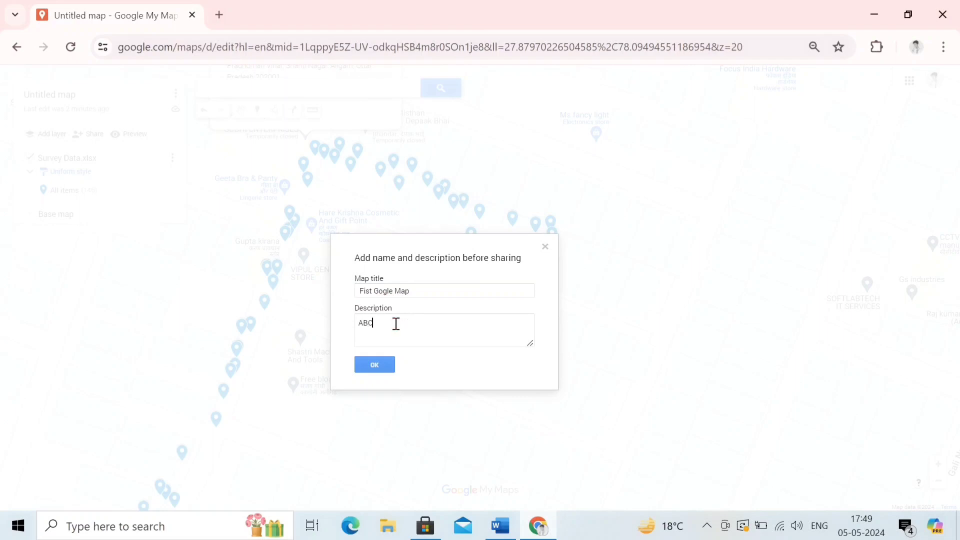
pyautogui.click(377, 368)
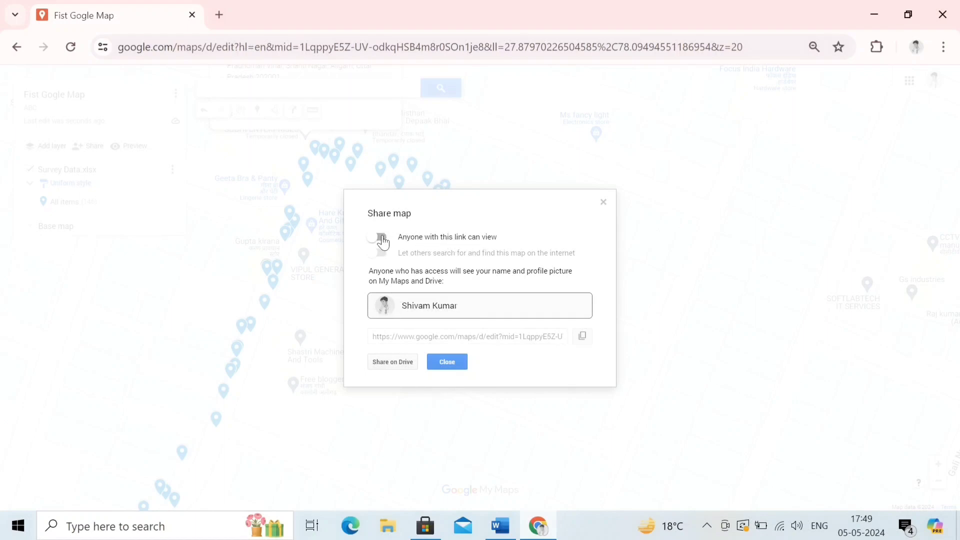
# Allow anyone with the link to view the map and copy the share link.
pyautogui.click(383, 238)
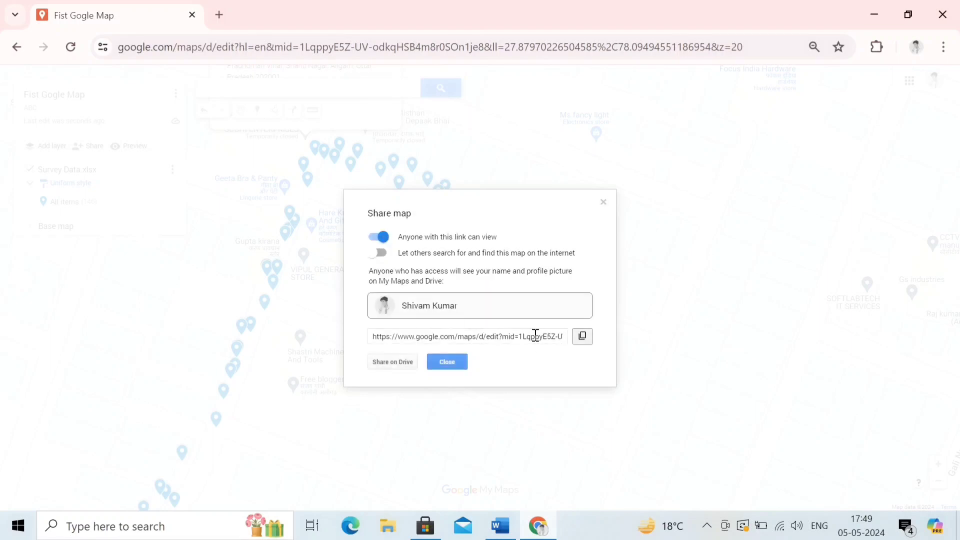
pyautogui.click(582, 336)
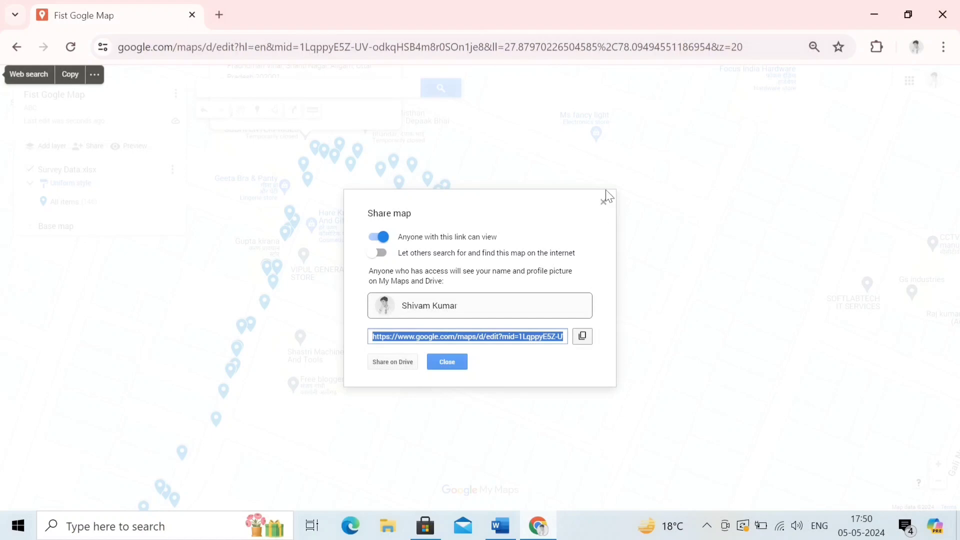
# Switch to Microsoft Edge and open the copied map link there.
pyautogui.click(356, 526)
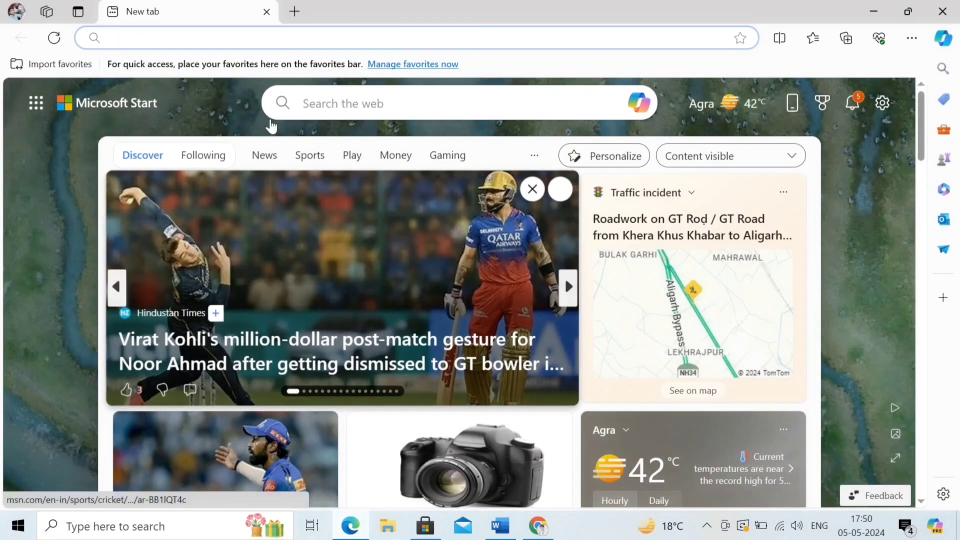
pyautogui.click(226, 41)
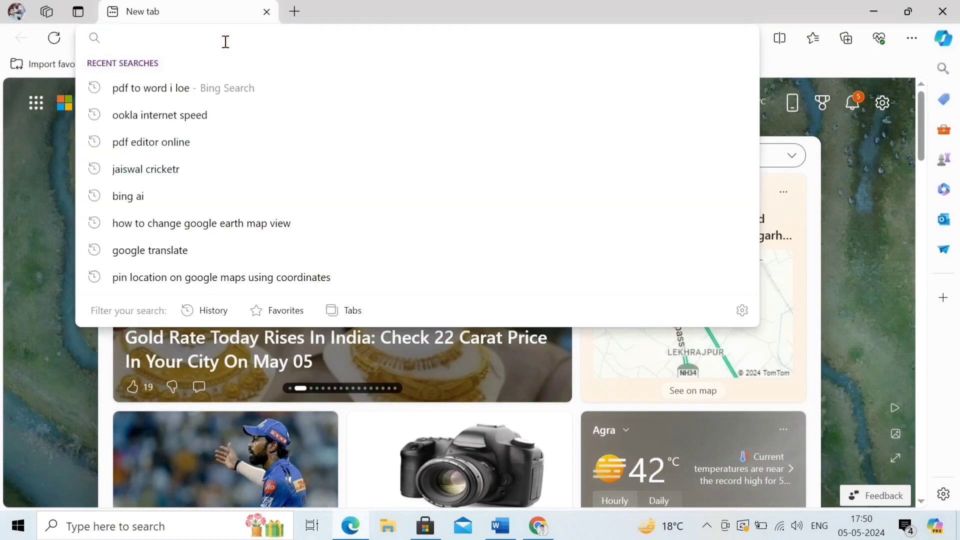
pyautogui.hotkey('ctrl', 'v')
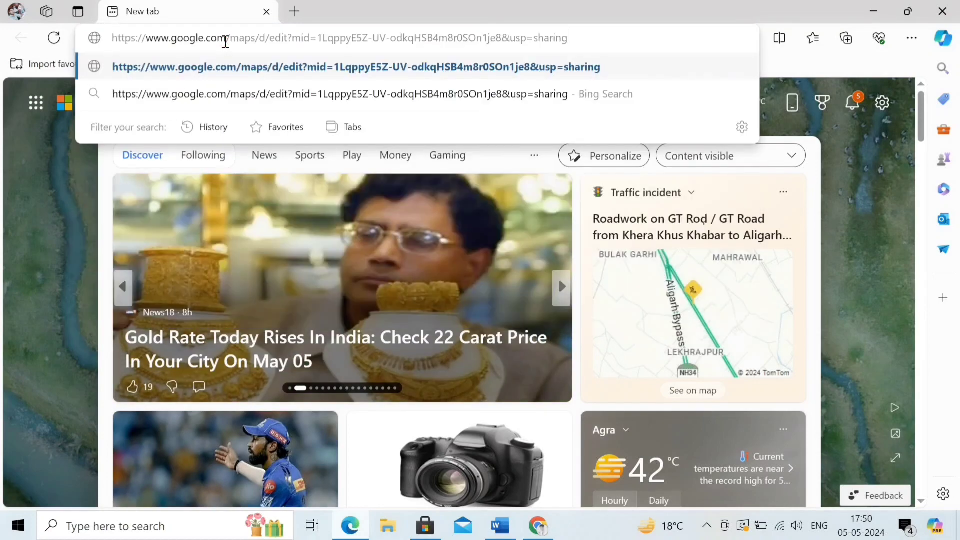
pyautogui.press('Return')
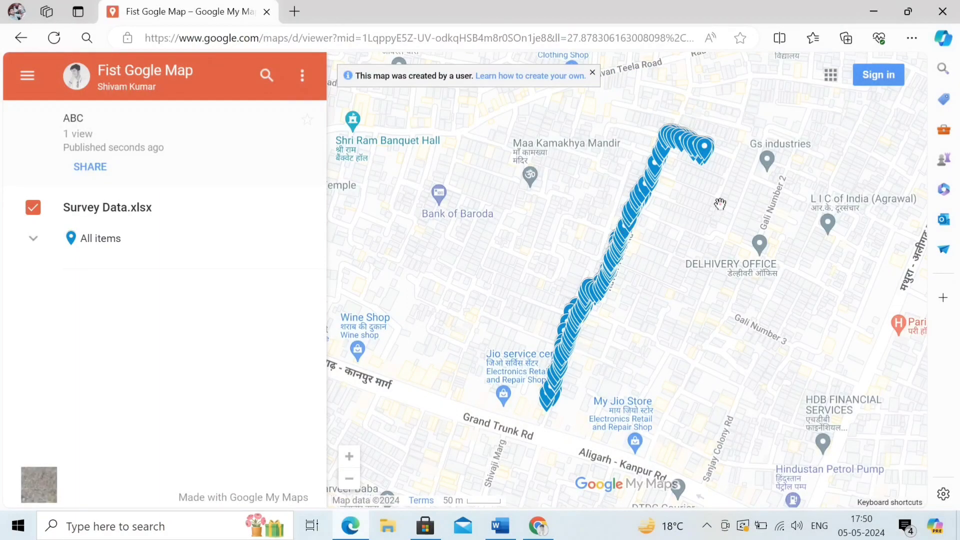
# View the survey details of the placemark at the eastern end of the northern row in the shared map.
pyautogui.moveTo(717, 207); pyautogui.dragTo(607, 244)
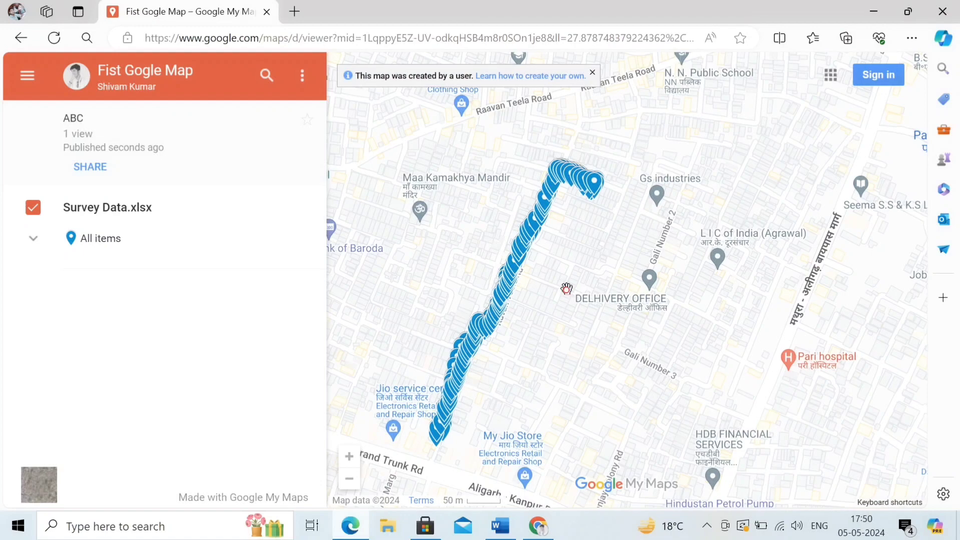
pyautogui.scroll(1, 563, 238)
pyautogui.moveTo(564, 238); pyautogui.dragTo(566, 287)
pyautogui.scroll(1, 565, 287)
pyautogui.click(675, 151)
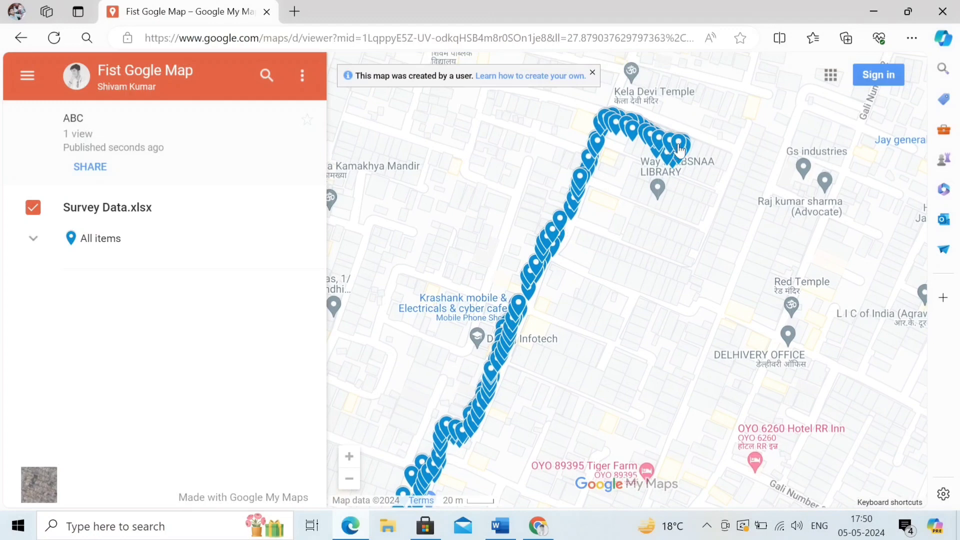
pyautogui.scroll(-1, 133, 307)
pyautogui.scroll(1, 133, 307)
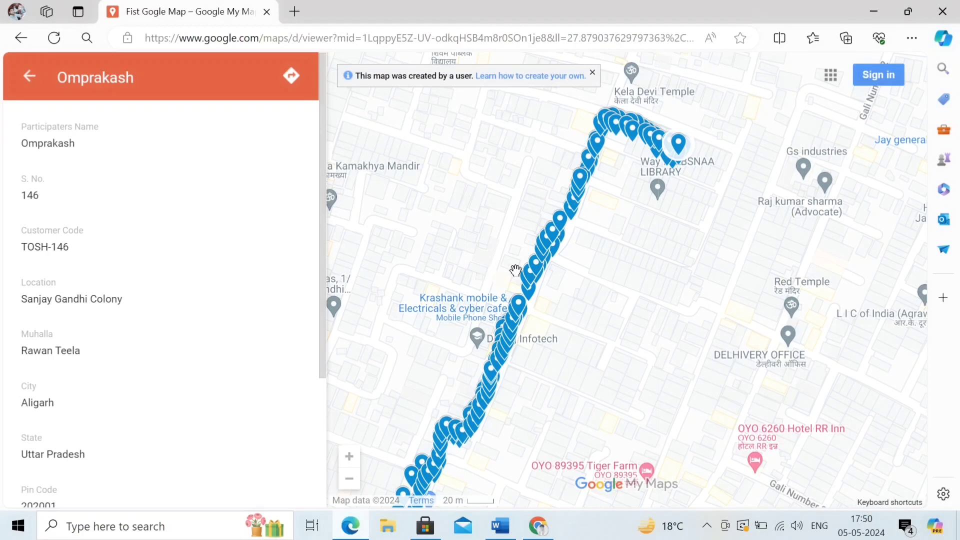
# View the survey details of three more placemarks, working southward along the surveyed road.
pyautogui.click(557, 233)
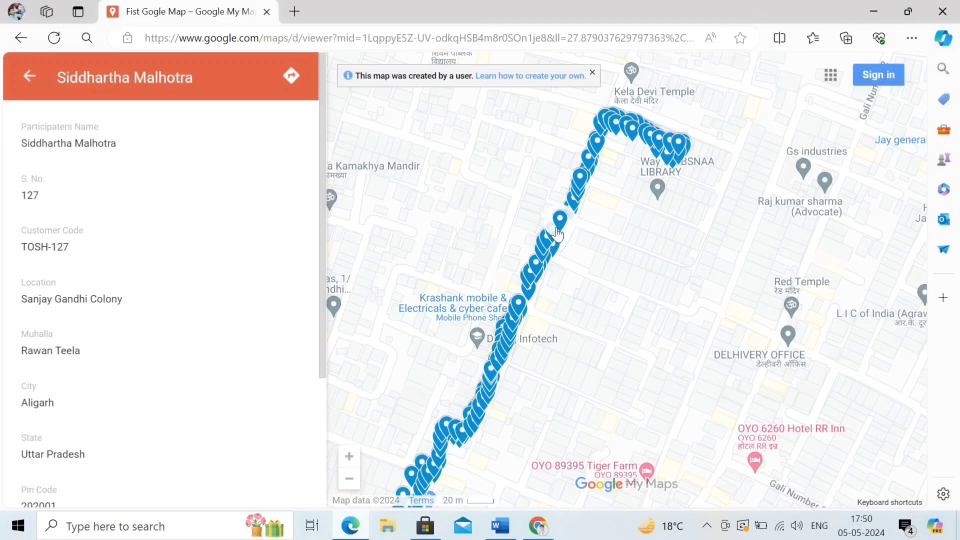
pyautogui.click(529, 275)
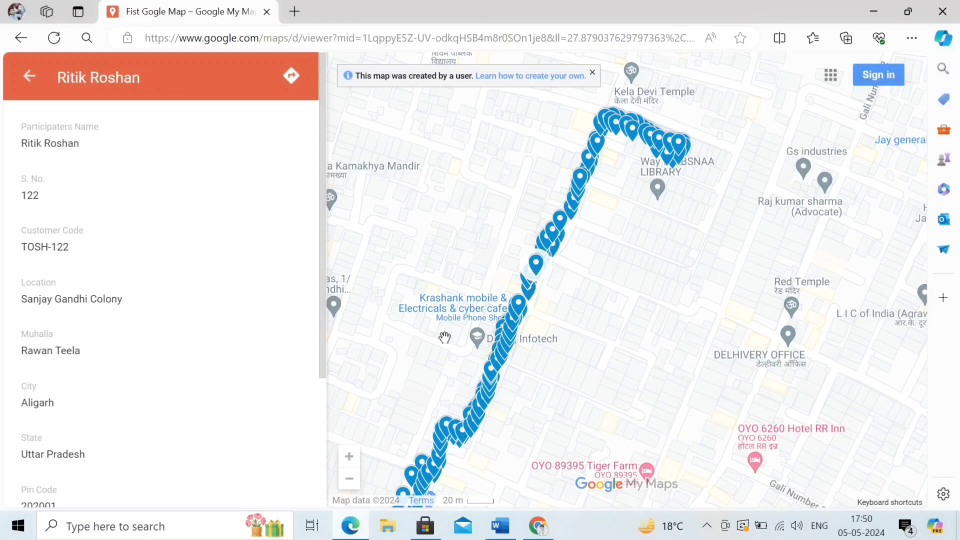
pyautogui.click(508, 344)
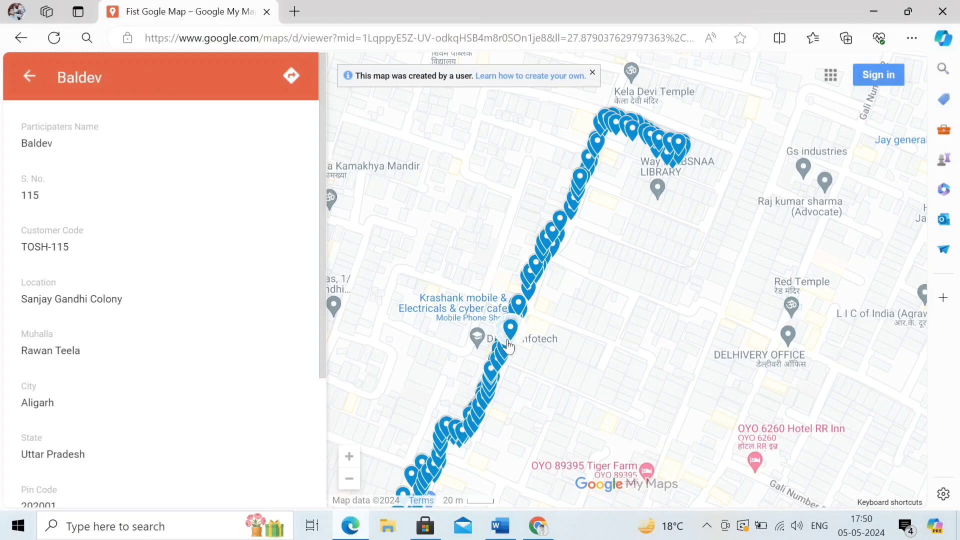